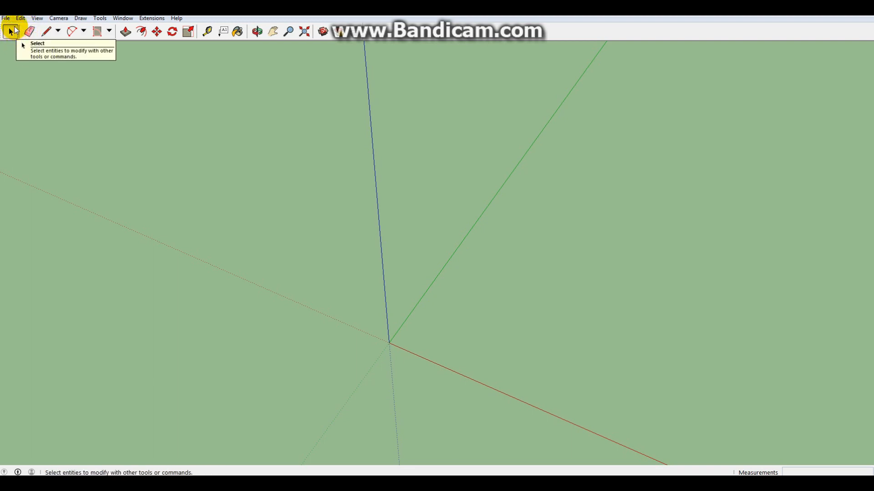
Draw a circle with a 2' radius on the ground plane, near the origin between the red and green axes
{"action": "left_click", "coordinate": [14, 33]}
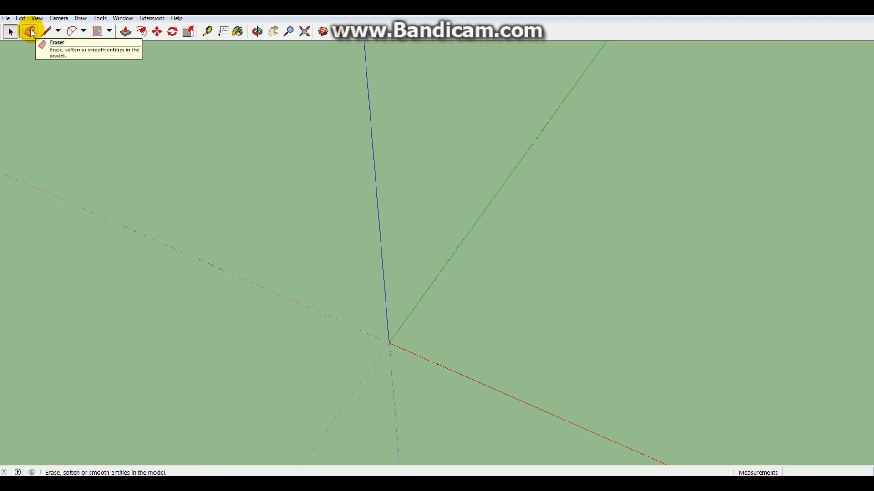
{"action": "scroll", "coordinate": [212, 188], "scroll_direction": "down", "scroll_amount": 2}
{"action": "middle_click_drag", "start_coordinate": [495, 294], "coordinate": [318, 247]}
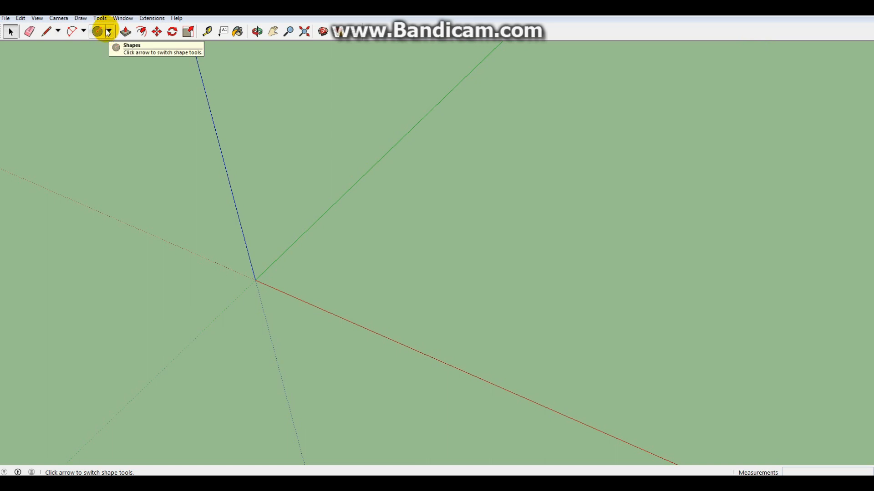
{"action": "left_click", "coordinate": [109, 32]}
{"action": "left_click", "coordinate": [385, 217]}
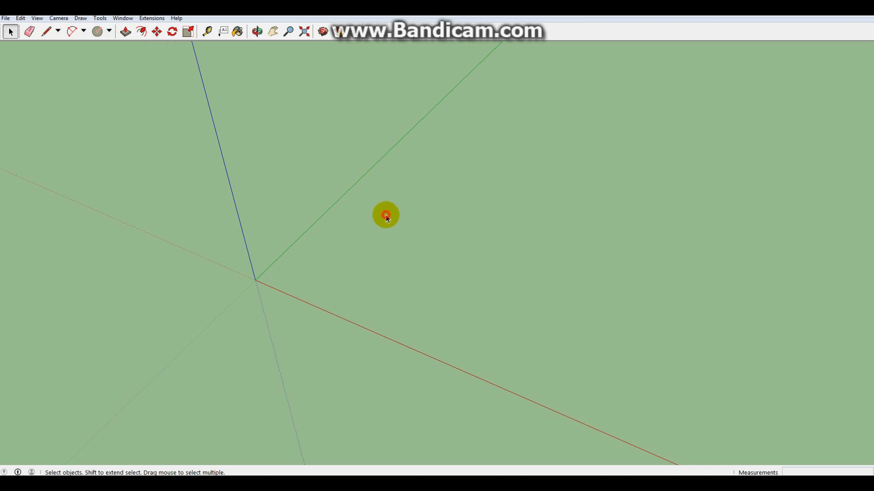
{"action": "key", "text": "c"}
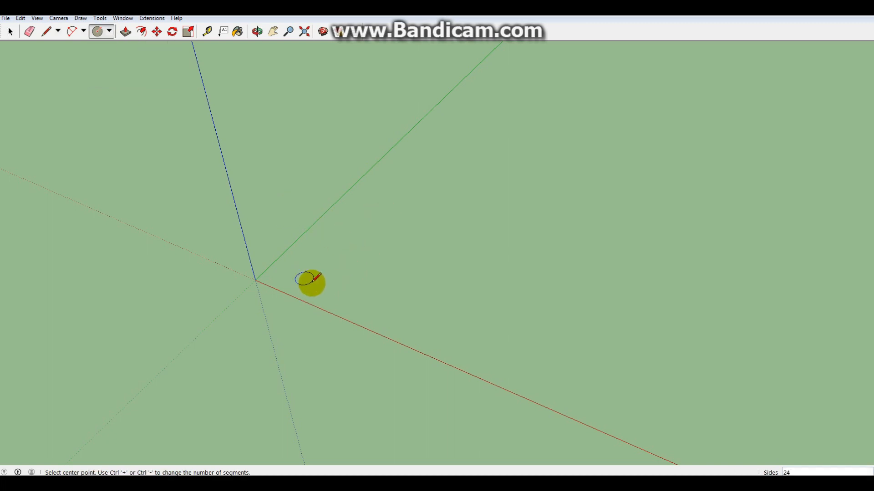
{"action": "left_click", "coordinate": [332, 267]}
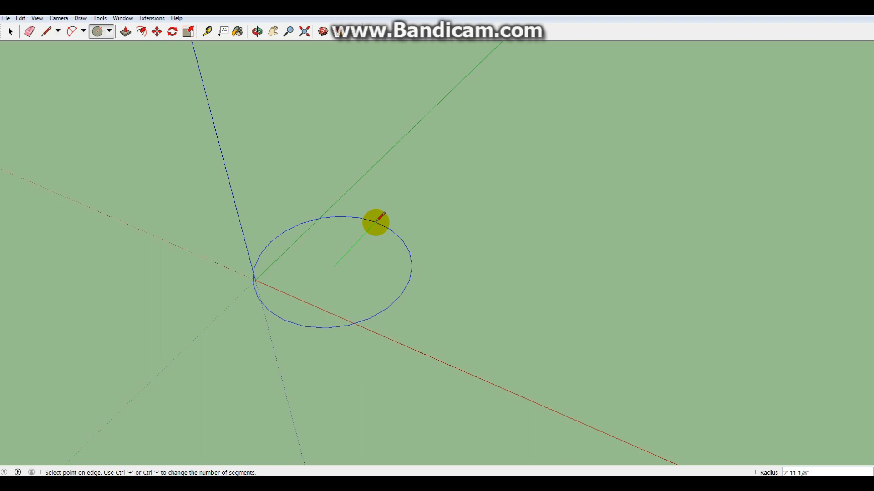
{"action": "type", "text": "2"}
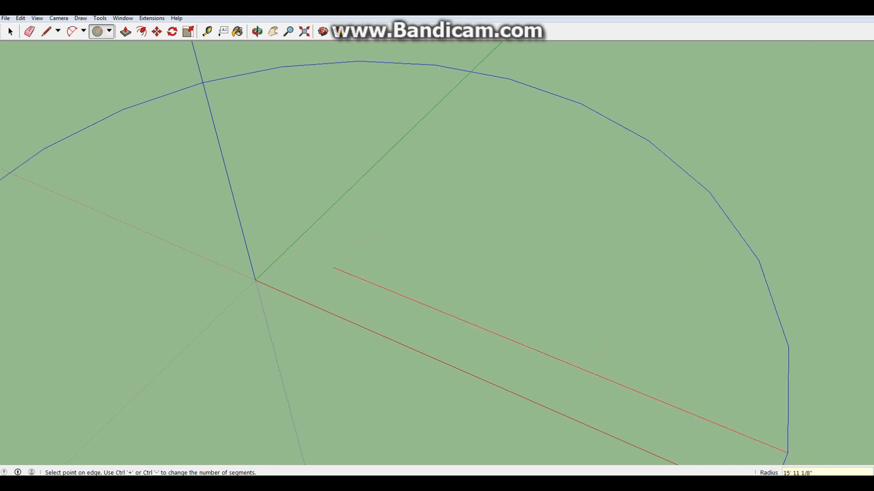
{"action": "type", "text": "2"}
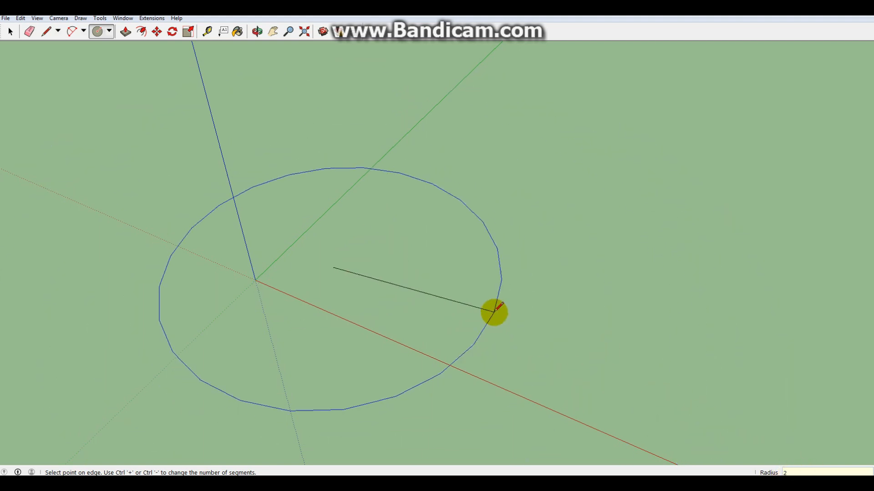
{"action": "key", "text": "Return"}
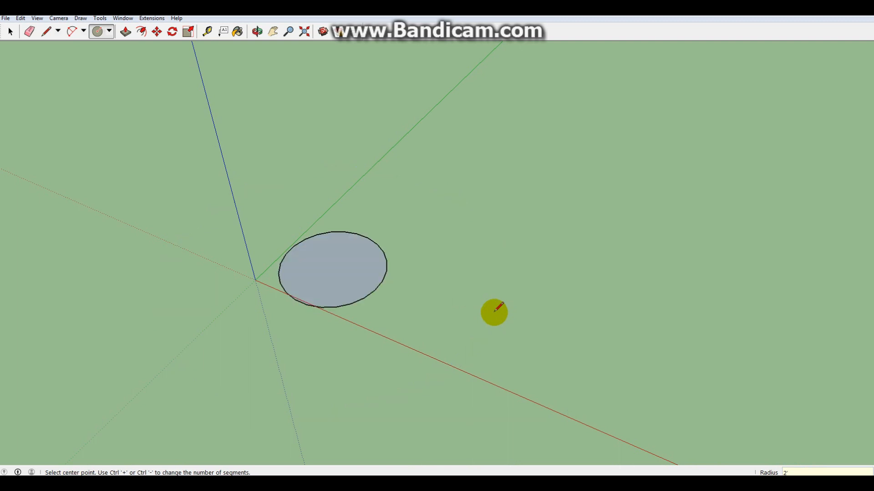
Erase the circle's edge from the ground plane
{"action": "scroll", "coordinate": [319, 291], "scroll_direction": "up", "scroll_amount": 5}
{"action": "scroll", "coordinate": [341, 307], "scroll_direction": "down", "scroll_amount": 4}
{"action": "scroll", "coordinate": [407, 280], "scroll_direction": "up", "scroll_amount": 1}
{"action": "key", "text": "e"}
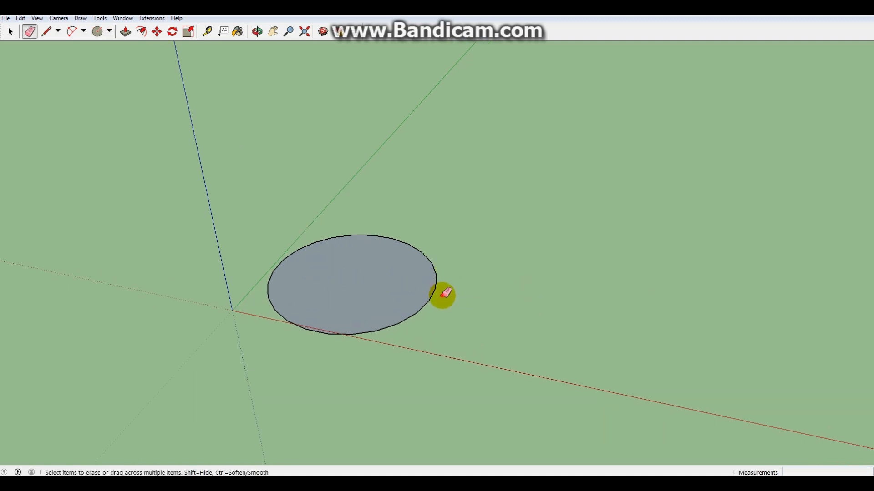
{"action": "left_click", "coordinate": [424, 258]}
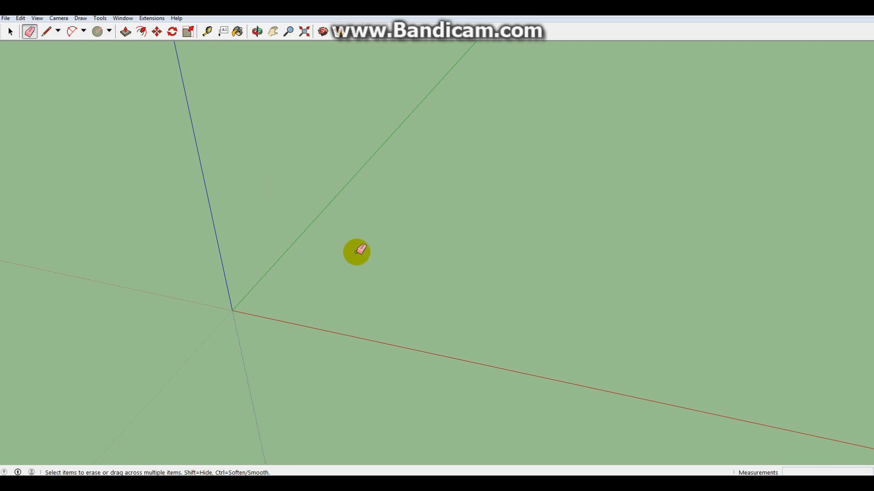
Draw a 12' by 8' rectangle on the ground plane near the origin
{"action": "key", "text": "r"}
{"action": "left_click", "coordinate": [337, 217]}
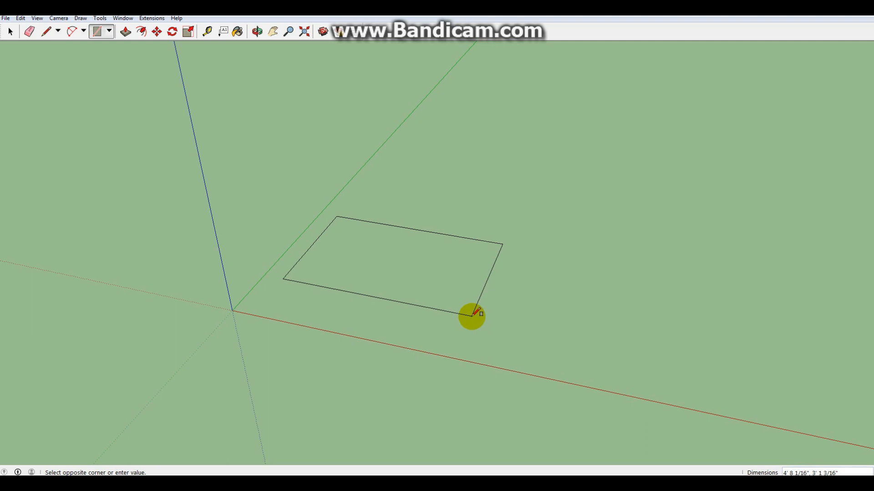
{"action": "type", "text": "12"}
{"action": "key", "text": "Return"}
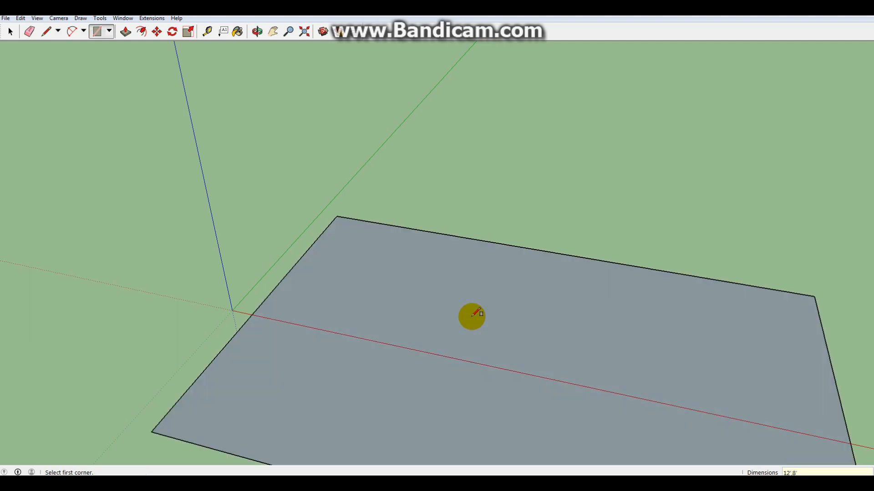
Erase all the edges of the 12' by 8' rectangle
{"action": "scroll", "coordinate": [397, 228], "scroll_direction": "down", "scroll_amount": 5}
{"action": "scroll", "coordinate": [464, 310], "scroll_direction": "up", "scroll_amount": 2}
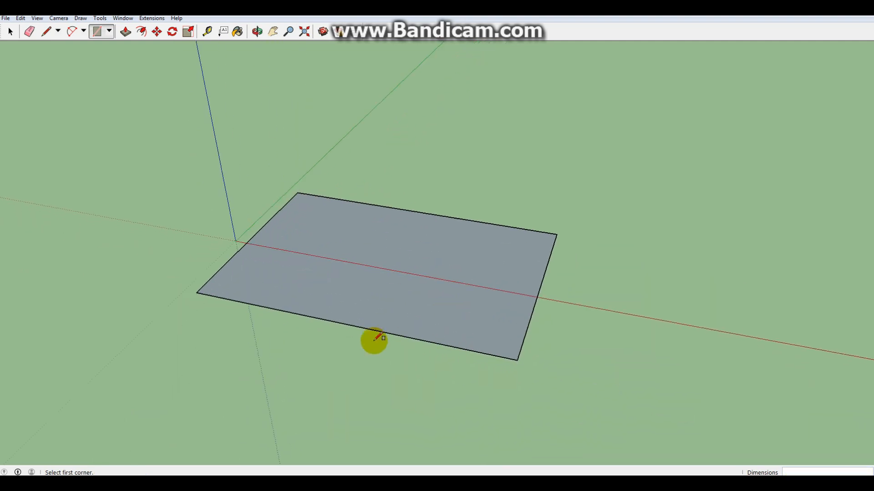
{"action": "scroll", "coordinate": [364, 330], "scroll_direction": "up", "scroll_amount": 2}
{"action": "mouse_move", "coordinate": [361, 323]}
{"action": "middle_mouse_down"}
{"action": "mouse_move", "coordinate": [499, 301]}
{"action": "mouse_move", "coordinate": [508, 305]}
{"action": "mouse_move", "coordinate": [396, 308]}
{"action": "mouse_move", "coordinate": [460, 336]}
{"action": "mouse_move", "coordinate": [505, 318]}
{"action": "mouse_move", "coordinate": [378, 304]}
{"action": "mouse_move", "coordinate": [451, 303]}
{"action": "mouse_move", "coordinate": [445, 293]}
{"action": "mouse_move", "coordinate": [548, 318]}
{"action": "middle_mouse_up"}
{"action": "middle_click_drag", "start_coordinate": [490, 314], "coordinate": [475, 321]}
{"action": "scroll", "coordinate": [476, 321], "scroll_direction": "up", "scroll_amount": 2}
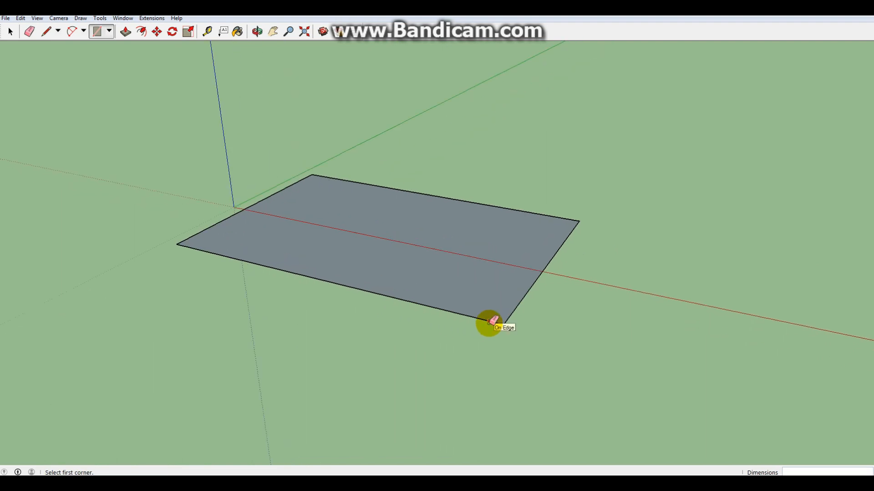
{"action": "key", "text": "e"}
{"action": "scroll", "coordinate": [493, 326], "scroll_direction": "down", "scroll_amount": 1}
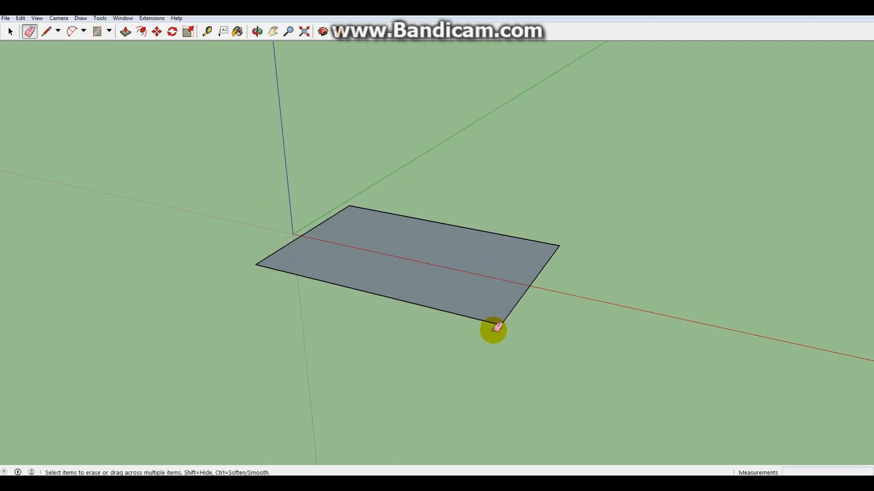
{"action": "scroll", "coordinate": [492, 330], "scroll_direction": "up", "scroll_amount": 1}
{"action": "scroll", "coordinate": [476, 320], "scroll_direction": "down", "scroll_amount": 1}
{"action": "left_click_drag", "start_coordinate": [462, 327], "coordinate": [522, 232]}
{"action": "mouse_move", "coordinate": [521, 273]}
{"action": "left_mouse_down"}
{"action": "mouse_move", "coordinate": [510, 313]}
{"action": "mouse_move", "coordinate": [255, 238]}
{"action": "left_mouse_up"}
{"action": "left_click", "coordinate": [257, 246]}
{"action": "scroll", "coordinate": [343, 229], "scroll_direction": "up", "scroll_amount": 1}
{"action": "scroll", "coordinate": [343, 230], "scroll_direction": "up", "scroll_amount": 2}
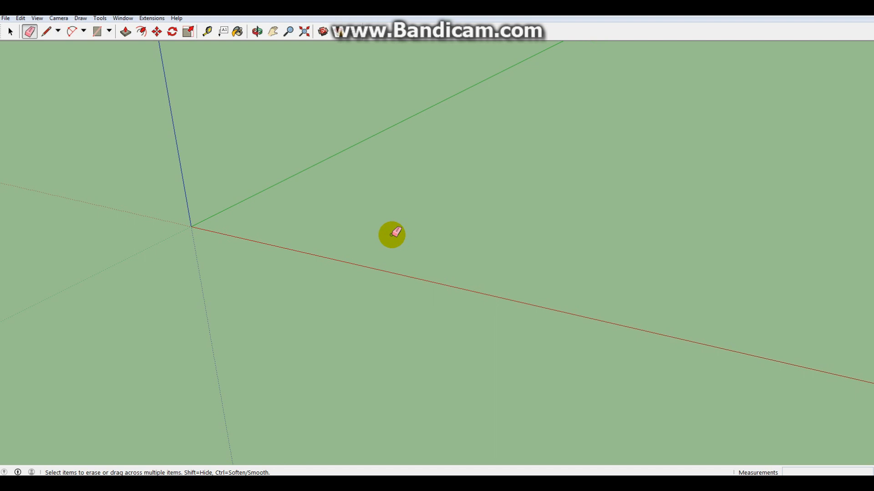
{"action": "scroll", "coordinate": [390, 237], "scroll_direction": "down", "scroll_amount": 2}
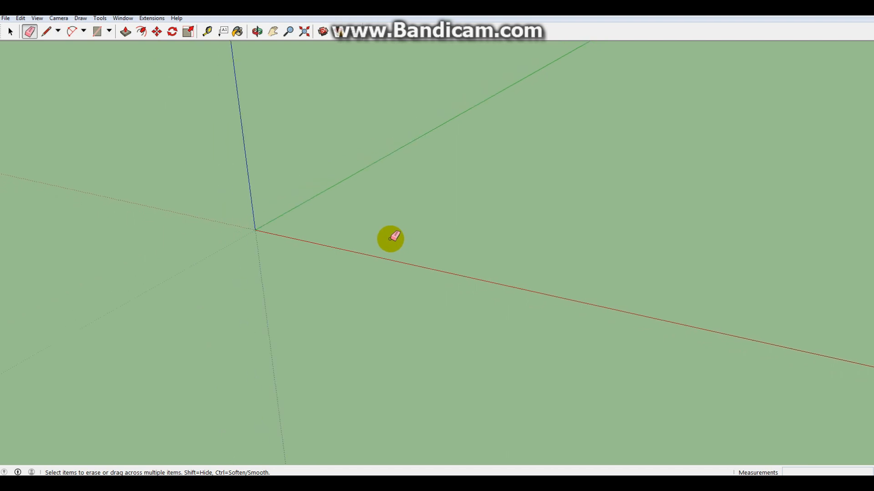
{"action": "scroll", "coordinate": [417, 205], "scroll_direction": "up", "scroll_amount": 2}
{"action": "scroll", "coordinate": [418, 206], "scroll_direction": "up", "scroll_amount": 2}
{"action": "middle_click_drag", "start_coordinate": [417, 205], "coordinate": [413, 238]}
{"action": "scroll", "coordinate": [412, 238], "scroll_direction": "down", "scroll_amount": 1}
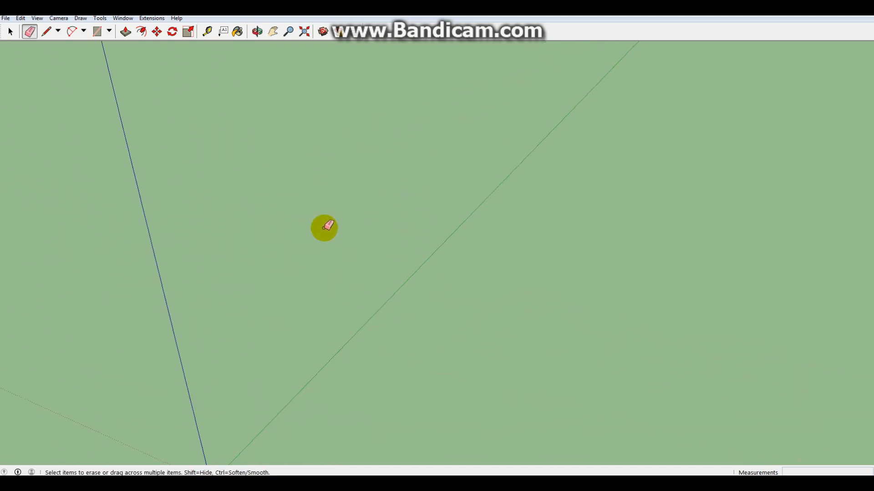
{"action": "left_click", "coordinate": [48, 34]}
{"action": "scroll", "coordinate": [159, 130], "scroll_direction": "down", "scroll_amount": 4}
{"action": "scroll", "coordinate": [295, 245], "scroll_direction": "up", "scroll_amount": 1}
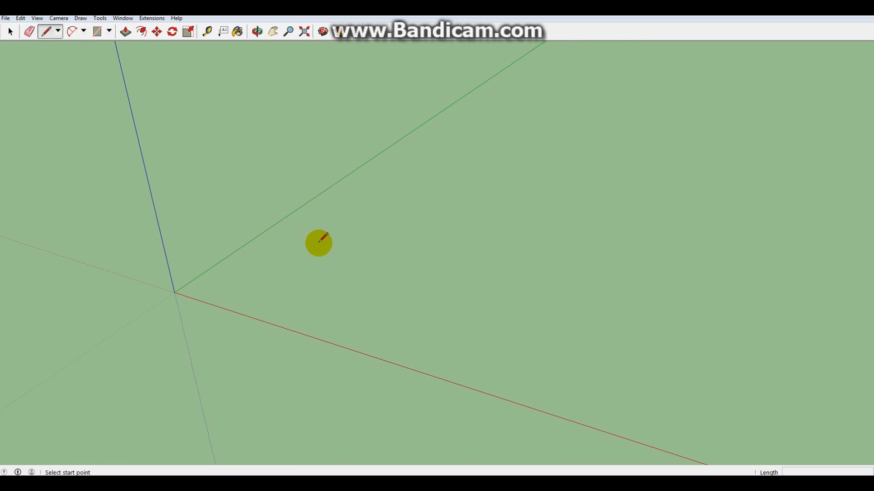
{"action": "scroll", "coordinate": [326, 223], "scroll_direction": "down", "scroll_amount": 1}
{"action": "scroll", "coordinate": [355, 229], "scroll_direction": "up", "scroll_amount": 1}
{"action": "scroll", "coordinate": [366, 230], "scroll_direction": "up", "scroll_amount": 1}
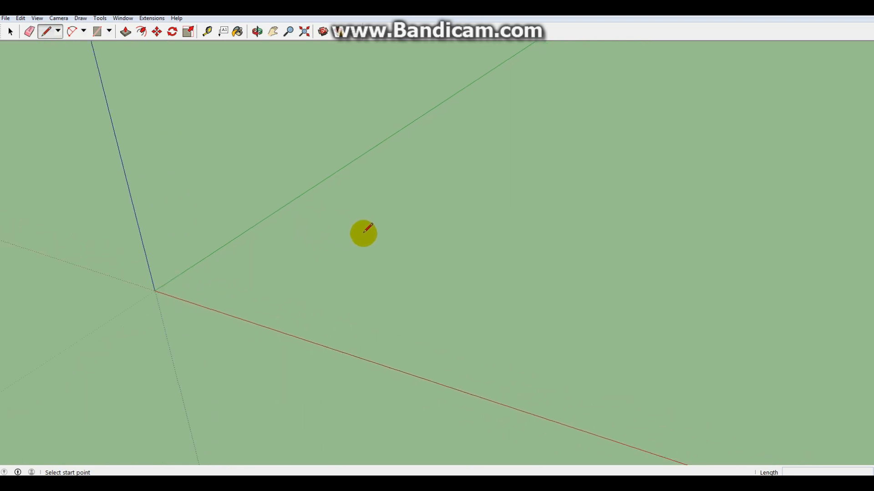
{"action": "scroll", "coordinate": [336, 219], "scroll_direction": "down", "scroll_amount": 1}
{"action": "scroll", "coordinate": [291, 229], "scroll_direction": "up", "scroll_amount": 1}
Draw a small freehand rectangle on the ground plane between the red and green axes, near the origin
{"action": "key", "text": "r"}
{"action": "left_click", "coordinate": [305, 198]}
{"action": "left_click", "coordinate": [371, 267]}
Examine the new rectangle from several angles and distances
{"action": "scroll", "coordinate": [382, 223], "scroll_direction": "down", "scroll_amount": 1}
{"action": "scroll", "coordinate": [381, 224], "scroll_direction": "up", "scroll_amount": 2}
{"action": "middle_click_drag", "start_coordinate": [381, 224], "coordinate": [331, 261]}
{"action": "scroll", "coordinate": [331, 238], "scroll_direction": "up", "scroll_amount": 2}
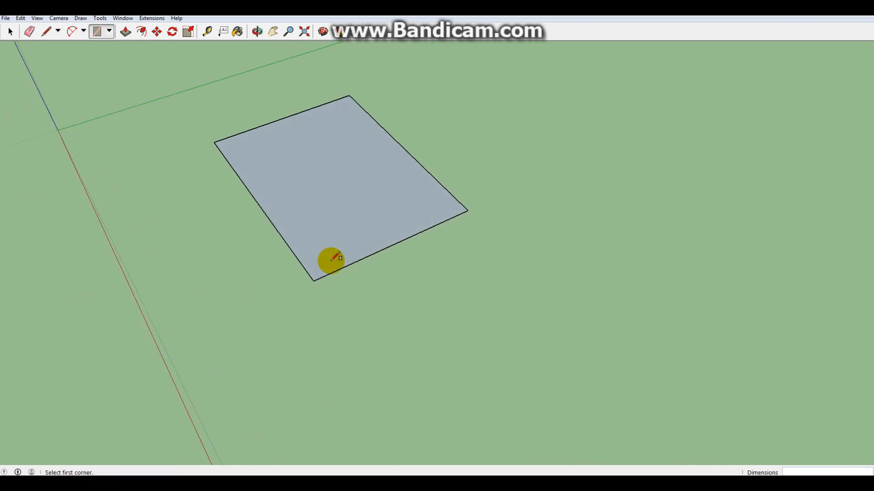
{"action": "scroll", "coordinate": [300, 232], "scroll_direction": "down", "scroll_amount": 2}
{"action": "scroll", "coordinate": [322, 227], "scroll_direction": "up", "scroll_amount": 2}
{"action": "middle_click", "coordinate": [322, 214]}
{"action": "middle_click", "coordinate": [321, 214]}
{"action": "middle_click_drag", "start_coordinate": [388, 239], "coordinate": [505, 226]}
{"action": "scroll", "coordinate": [413, 265], "scroll_direction": "down", "scroll_amount": 2}
{"action": "middle_click", "coordinate": [486, 288]}
{"action": "middle_click", "coordinate": [486, 288]}
{"action": "scroll", "coordinate": [295, 286], "scroll_direction": "down", "scroll_amount": 3}
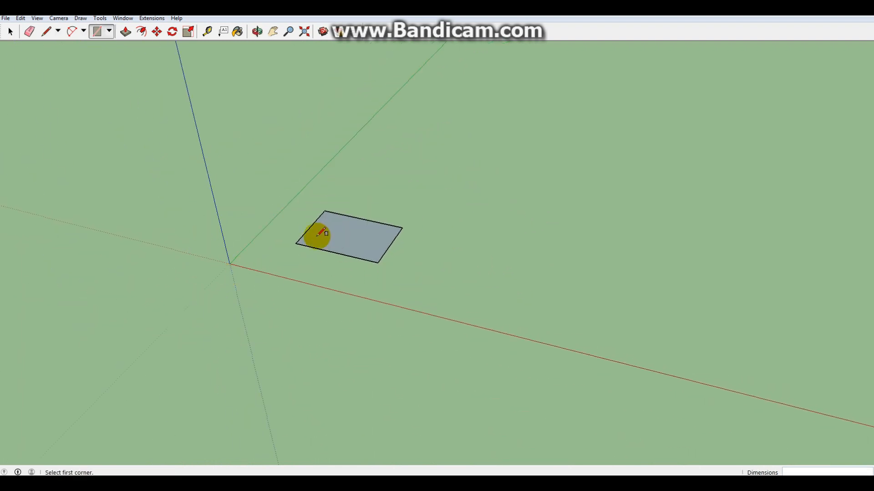
{"action": "scroll", "coordinate": [367, 239], "scroll_direction": "up", "scroll_amount": 2}
{"action": "middle_click_drag", "start_coordinate": [367, 240], "coordinate": [425, 238]}
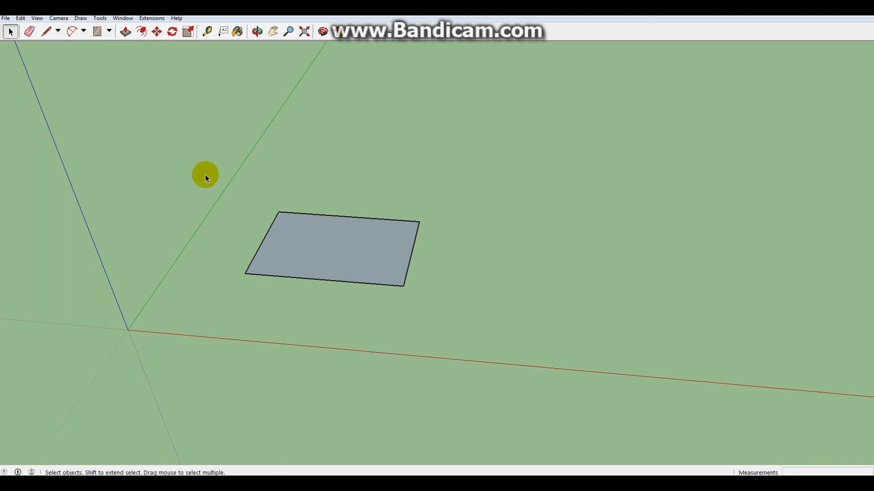
Select only the face of the rectangle
{"action": "left_click", "coordinate": [313, 250]}
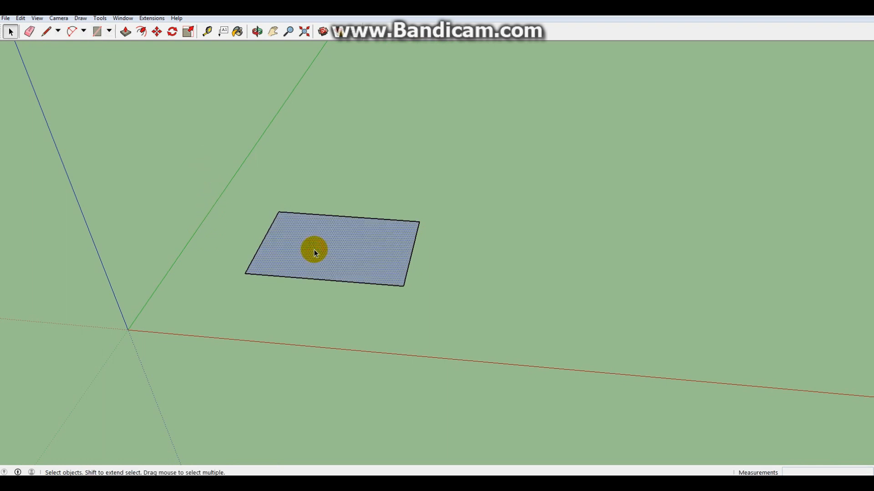
{"action": "scroll", "coordinate": [314, 250], "scroll_direction": "up", "scroll_amount": 2}
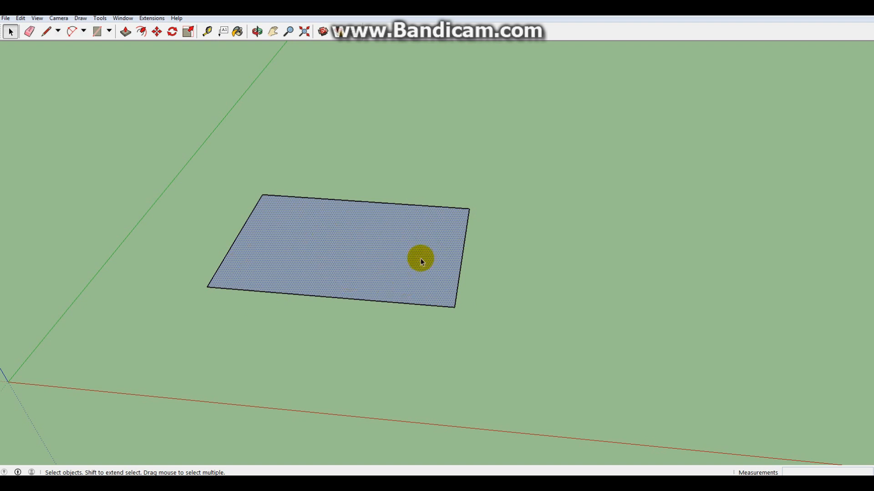
{"action": "middle_click_drag", "start_coordinate": [379, 235], "coordinate": [382, 241]}
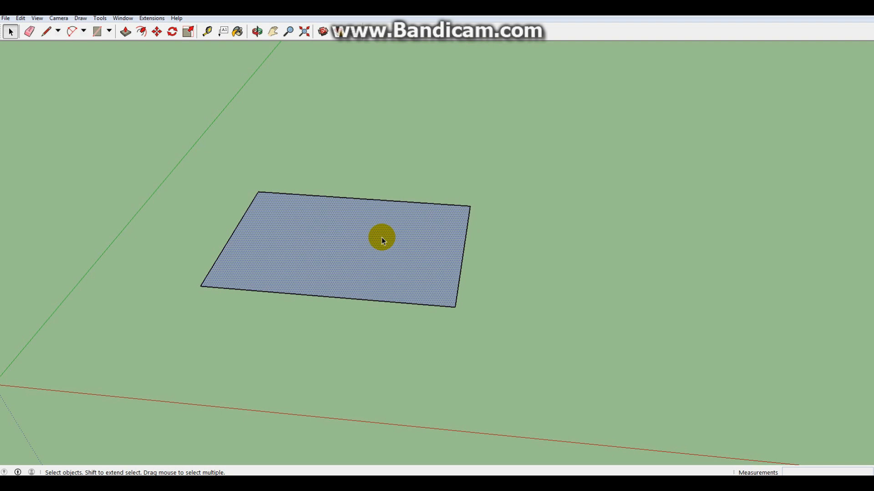
{"action": "scroll", "coordinate": [339, 251], "scroll_direction": "up", "scroll_amount": 1}
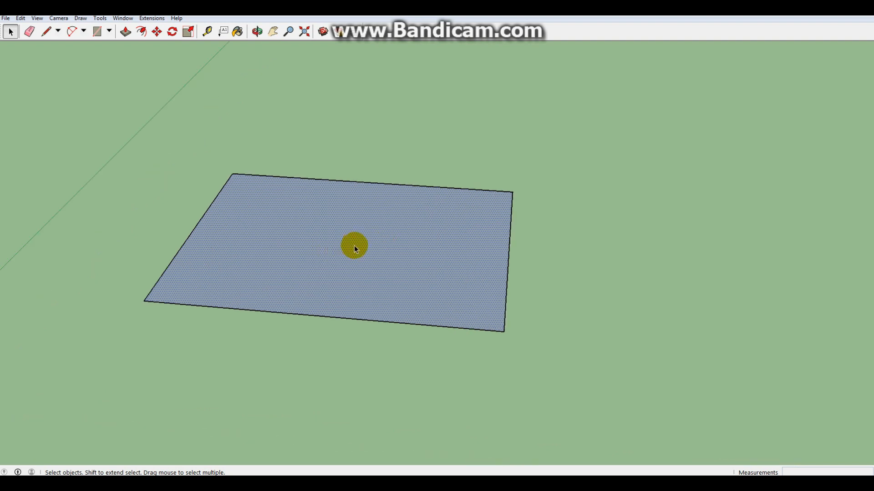
Select the rectangle's individual edges one at a time, each replacing the previous selection
{"action": "left_click", "coordinate": [414, 187]}
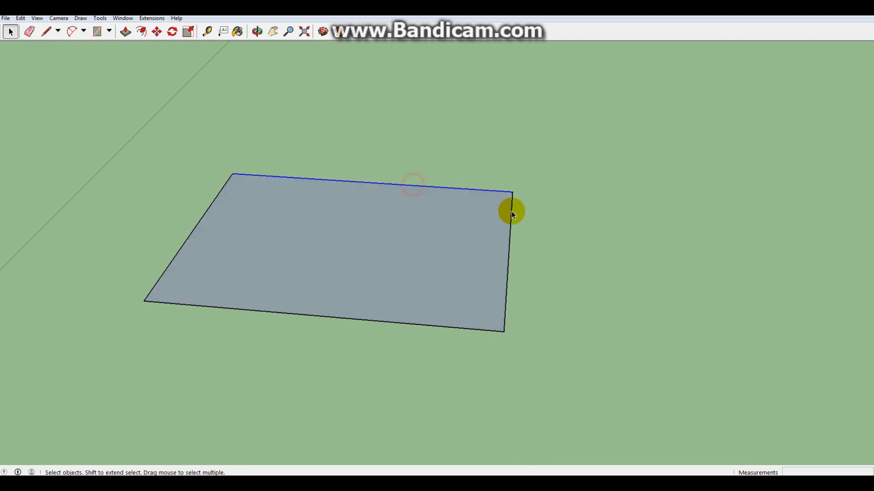
{"action": "left_click", "coordinate": [511, 218]}
{"action": "left_click", "coordinate": [425, 323]}
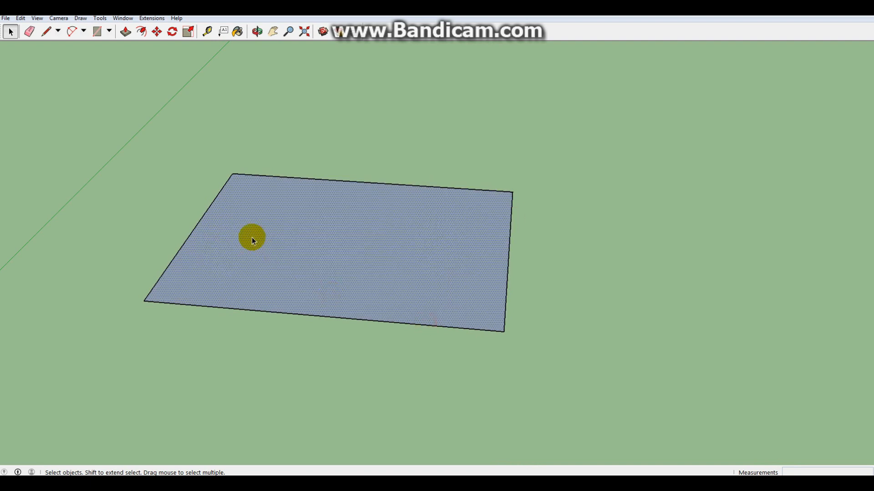
{"action": "left_click", "coordinate": [197, 226]}
{"action": "left_click", "coordinate": [203, 306]}
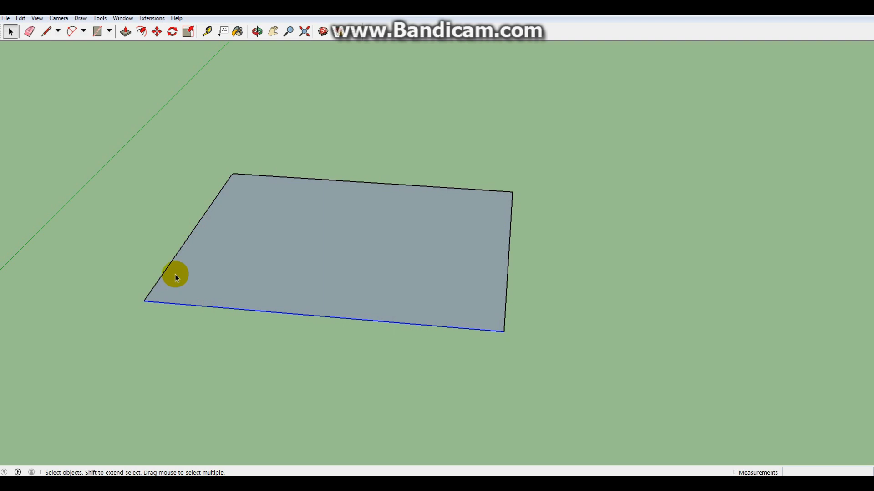
{"action": "left_click", "coordinate": [174, 259]}
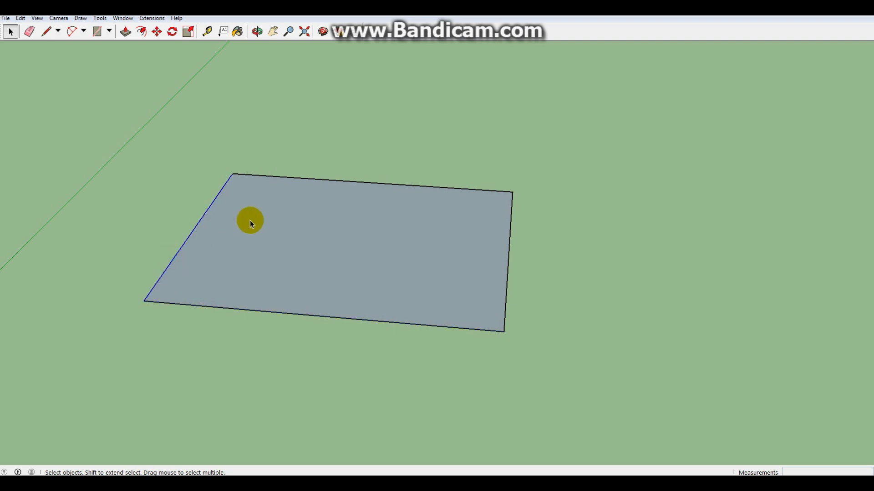
Select all four edges of the rectangle together, leaving its face out of the selection
{"action": "scroll", "coordinate": [258, 214], "scroll_direction": "up", "scroll_amount": 1}
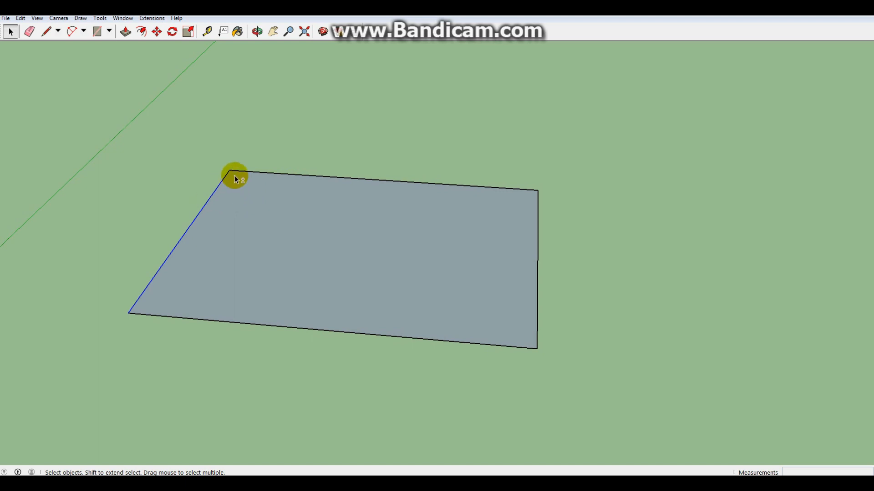
{"action": "left_click", "coordinate": [283, 175]}
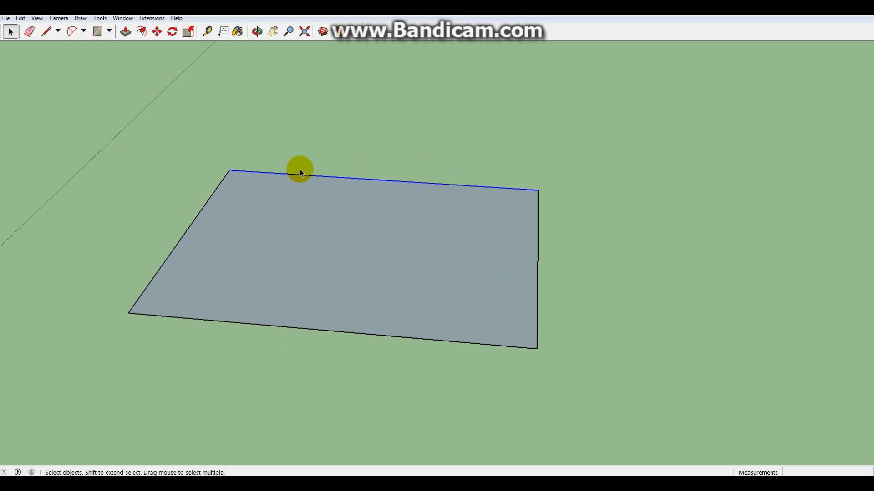
{"action": "left_click", "coordinate": [193, 223], "text": "shift"}
{"action": "left_click", "coordinate": [250, 322], "text": "shift"}
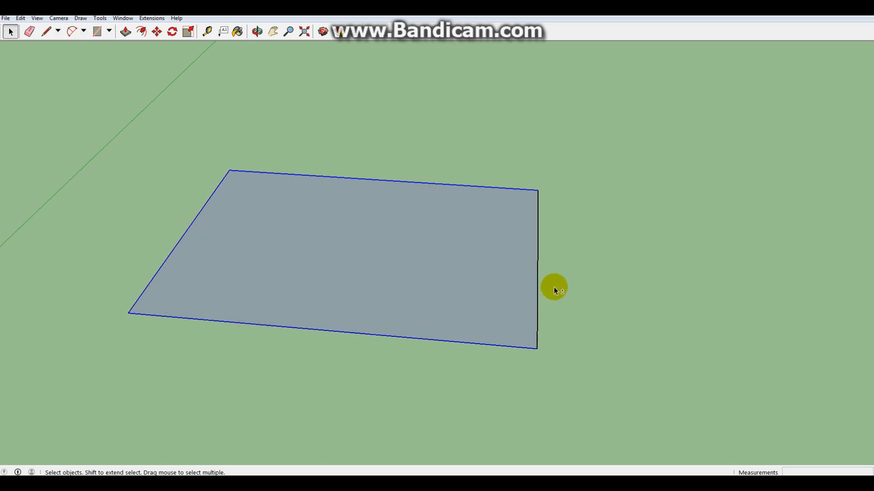
{"action": "left_click", "coordinate": [538, 266], "text": "shift"}
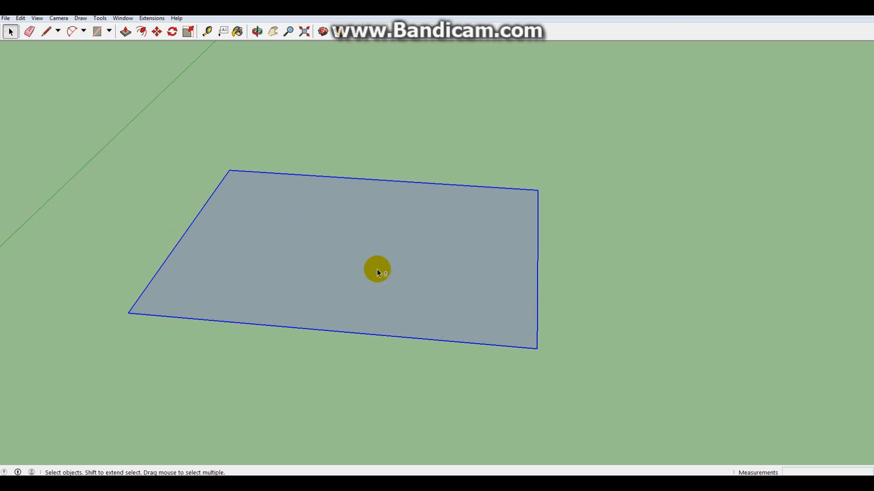
Add the rectangle's face to the four selected edges, and clear the whole selection
{"action": "left_click", "coordinate": [372, 234], "text": "shift"}
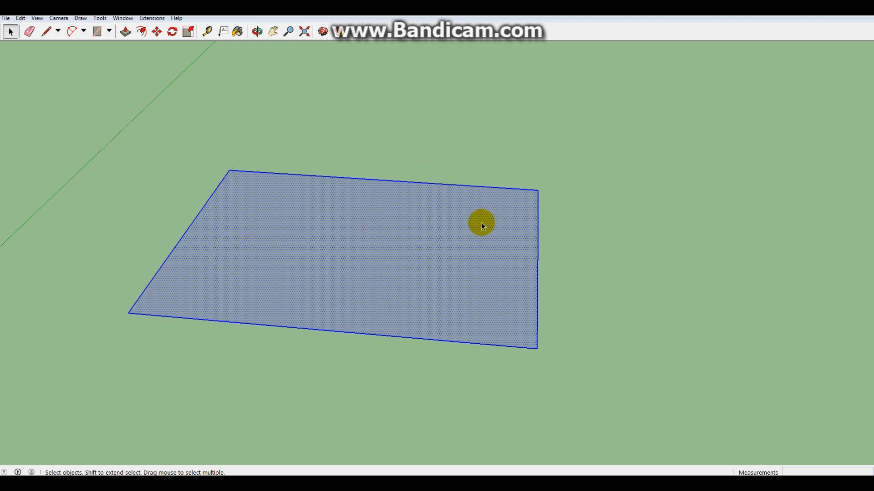
{"action": "scroll", "coordinate": [455, 219], "scroll_direction": "down", "scroll_amount": 3}
{"action": "left_click", "coordinate": [534, 284]}
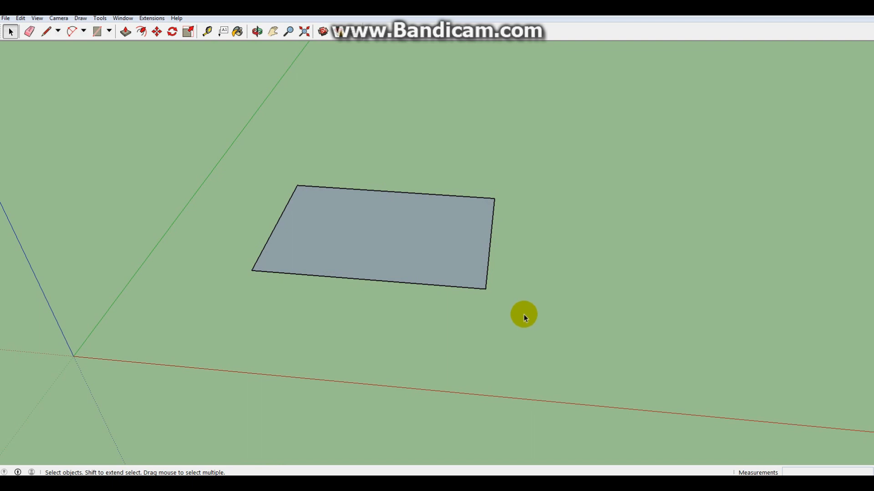
Select the rectangle's face and all its edges together with a crossing selection window, clearing the selection and repeating it once
{"action": "left_click_drag", "start_coordinate": [523, 314], "coordinate": [446, 252]}
{"action": "left_click_drag", "start_coordinate": [230, 132], "coordinate": [230, 132]}
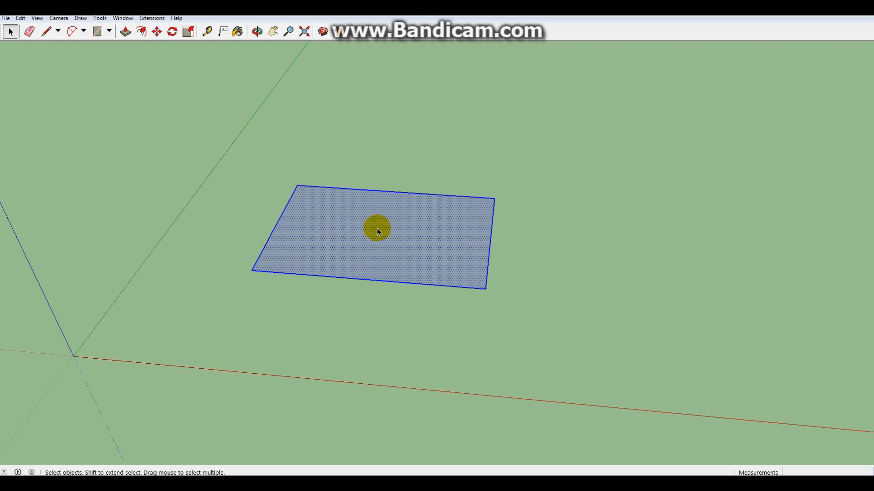
{"action": "scroll", "coordinate": [377, 228], "scroll_direction": "up", "scroll_amount": 1}
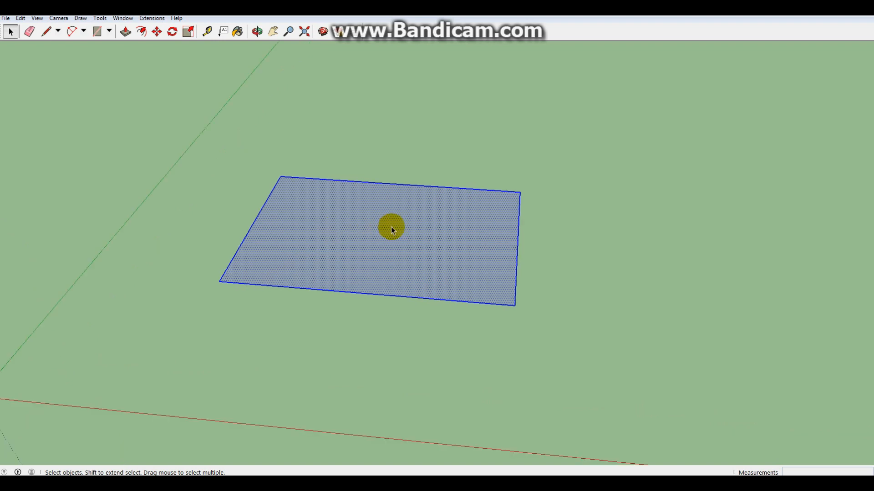
{"action": "left_click", "coordinate": [364, 164]}
{"action": "left_click_drag", "start_coordinate": [542, 324], "coordinate": [283, 183]}
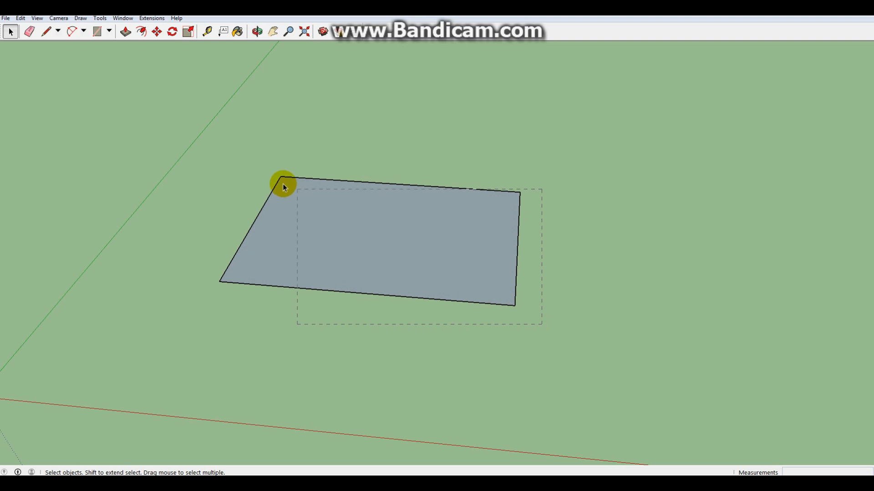
{"action": "left_click_drag", "start_coordinate": [212, 153], "coordinate": [203, 148]}
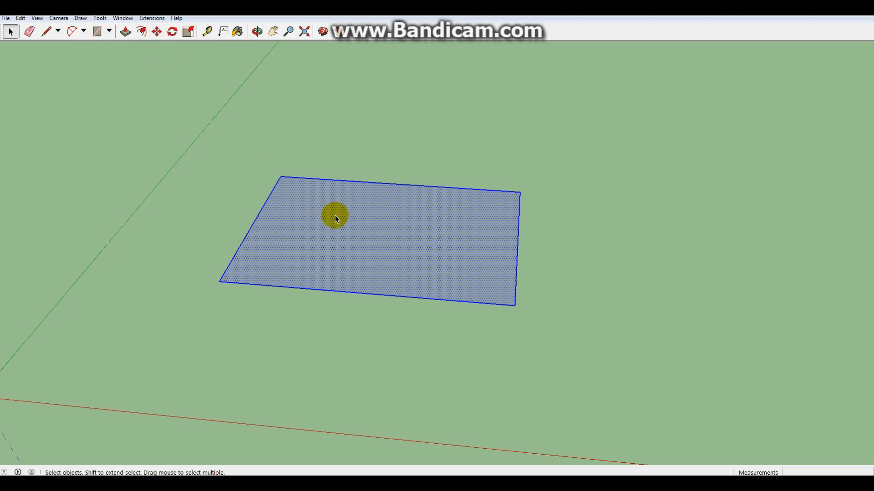
Move the selected rectangle by its near corner closest to the origin, trying the blue axis before placing it about 6' along the red axis
{"action": "key", "text": "m"}
{"action": "scroll", "coordinate": [314, 210], "scroll_direction": "up", "scroll_amount": 3}
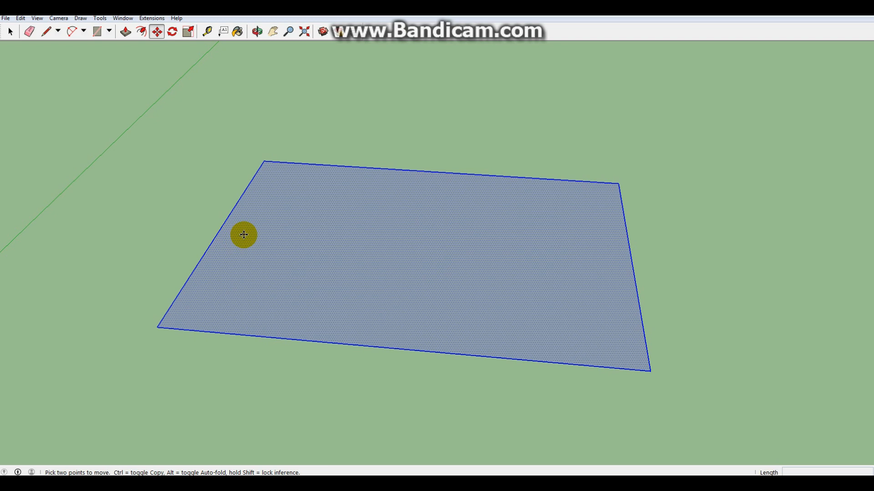
{"action": "scroll", "coordinate": [244, 234], "scroll_direction": "down", "scroll_amount": 2}
{"action": "scroll", "coordinate": [269, 241], "scroll_direction": "down", "scroll_amount": 1}
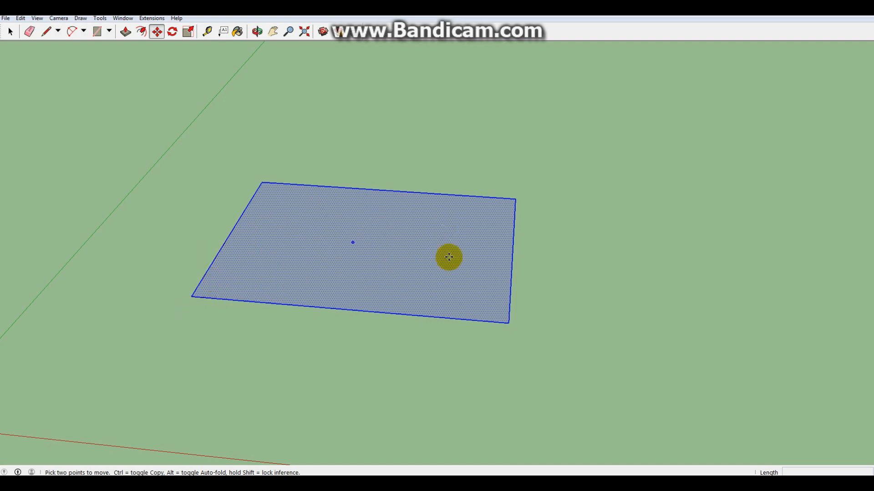
{"action": "left_click", "coordinate": [195, 296]}
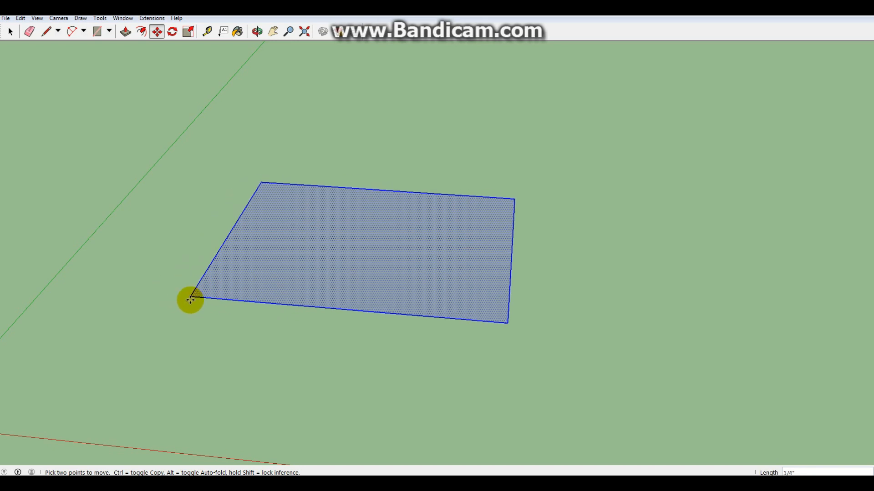
{"action": "scroll", "coordinate": [190, 300], "scroll_direction": "down", "scroll_amount": 1}
{"action": "scroll", "coordinate": [190, 300], "scroll_direction": "down", "scroll_amount": 1}
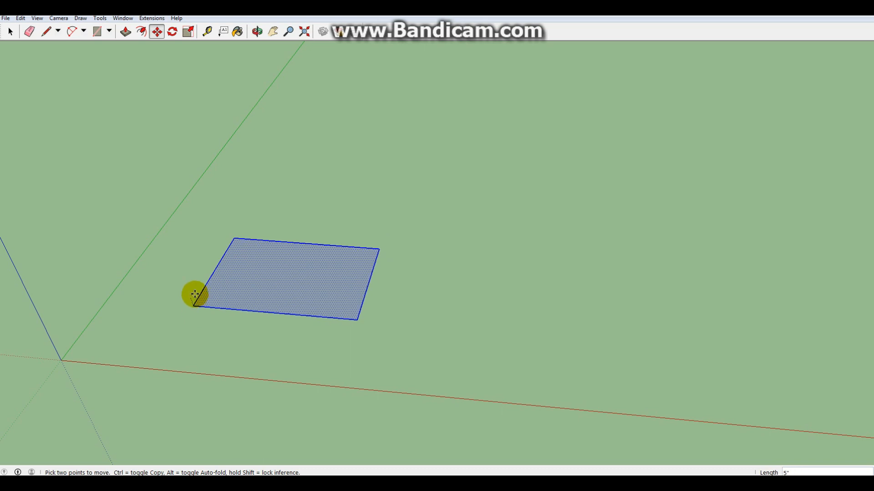
{"action": "middle_click_drag", "start_coordinate": [197, 287], "coordinate": [199, 140]}
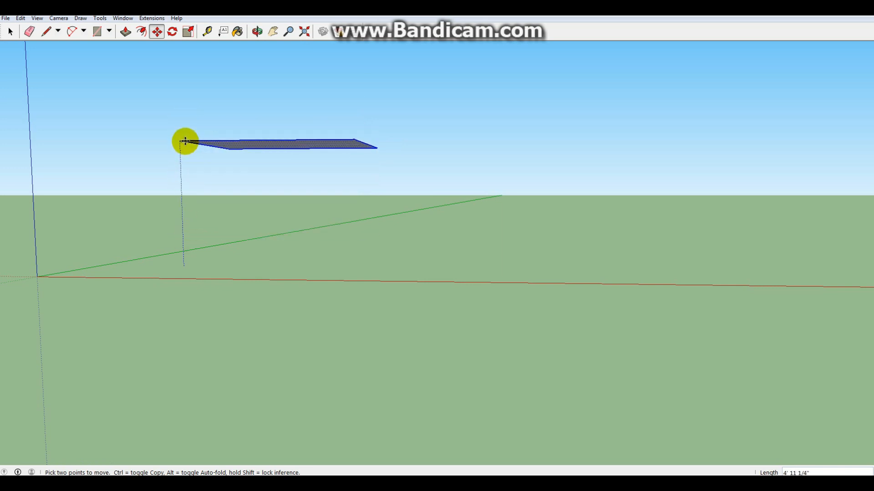
{"action": "middle_click_drag", "start_coordinate": [184, 217], "coordinate": [199, 308]}
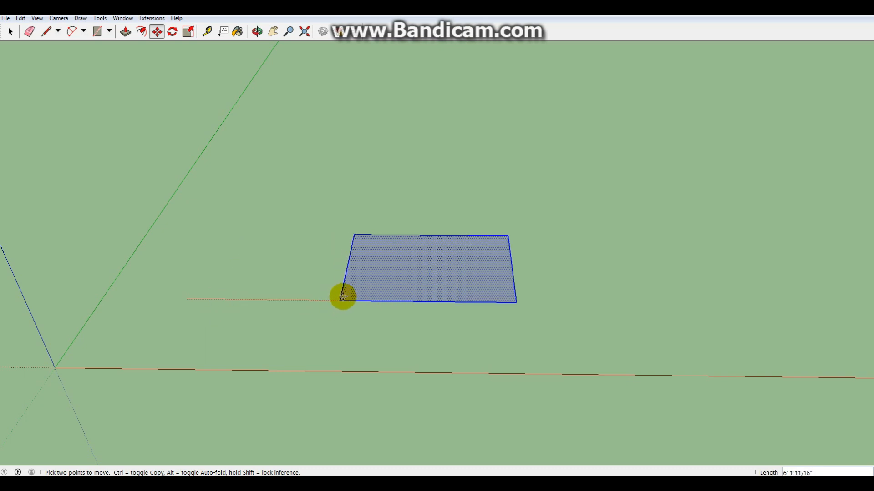
{"action": "scroll", "coordinate": [351, 294], "scroll_direction": "down", "scroll_amount": 2}
{"action": "scroll", "coordinate": [400, 294], "scroll_direction": "up", "scroll_amount": 2}
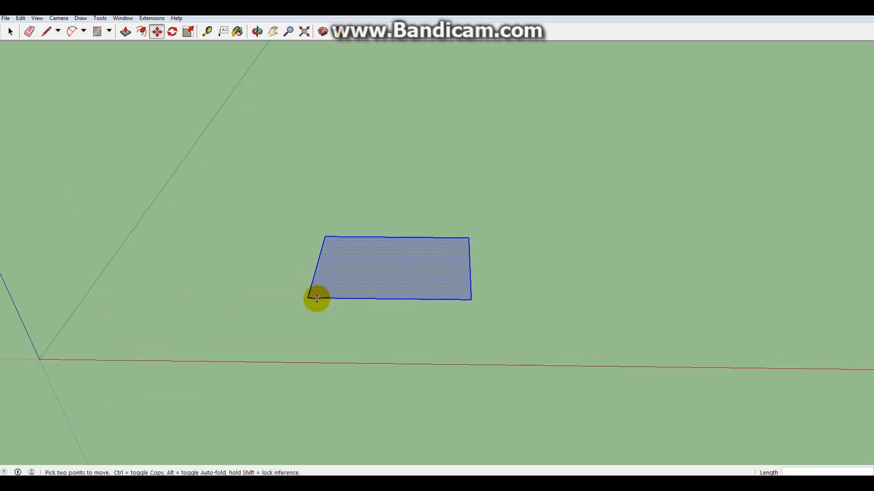
{"action": "left_click", "coordinate": [317, 298]}
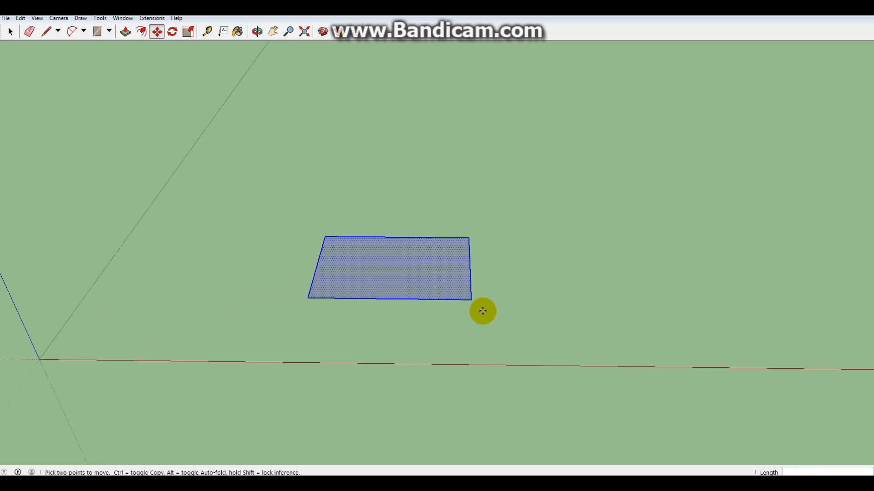
Move the rectangle 8' back along the red axis toward the green axis, using its near corner farthest from the origin
{"action": "left_click", "coordinate": [472, 301]}
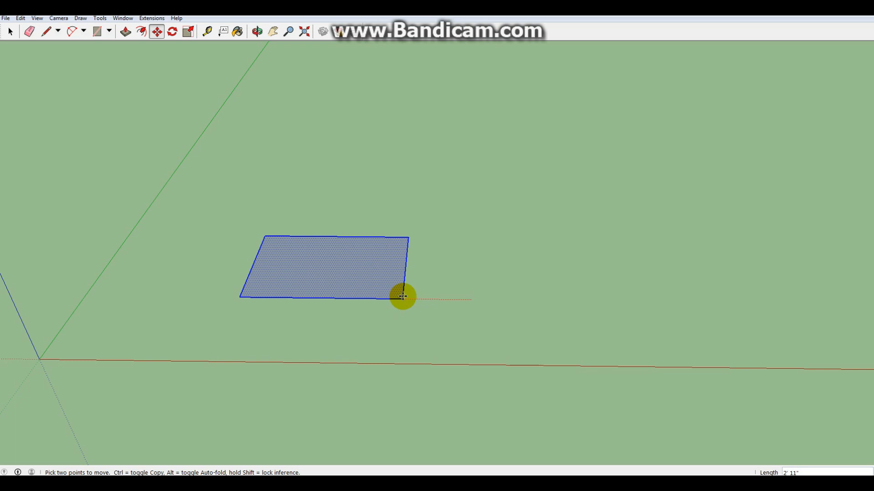
{"action": "type", "text": "8"}
{"action": "key", "text": "Return"}
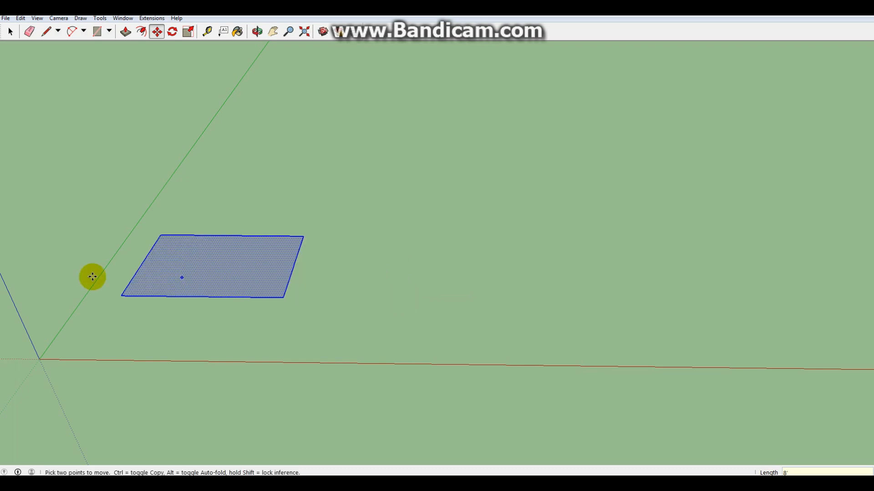
Clear the selection, reselect the whole rectangle with a selection window, and activate the Move tool
{"action": "scroll", "coordinate": [91, 275], "scroll_direction": "up", "scroll_amount": 2}
{"action": "middle_click_drag", "start_coordinate": [274, 269], "coordinate": [334, 283]}
{"action": "scroll", "coordinate": [307, 253], "scroll_direction": "up", "scroll_amount": 2}
{"action": "middle_click_drag", "start_coordinate": [307, 253], "coordinate": [241, 281]}
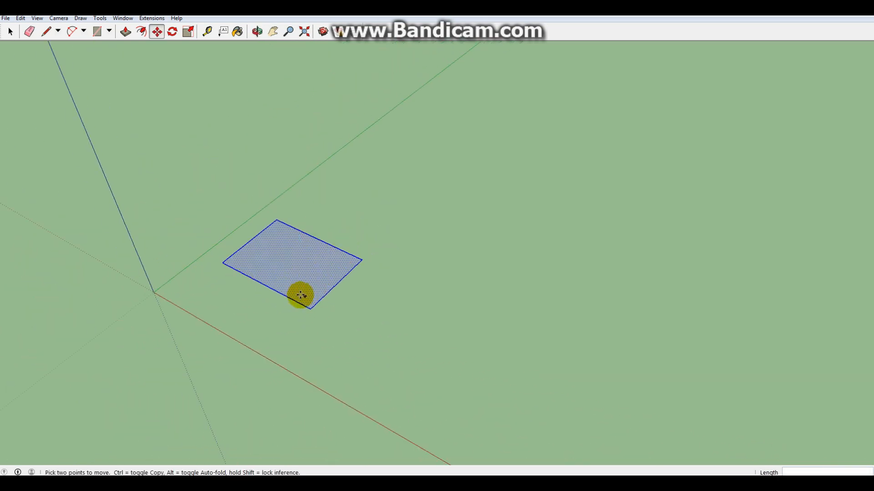
{"action": "scroll", "coordinate": [326, 281], "scroll_direction": "up", "scroll_amount": 3}
{"action": "scroll", "coordinate": [326, 281], "scroll_direction": "down", "scroll_amount": 3}
{"action": "mouse_move", "coordinate": [337, 294]}
{"action": "middle_mouse_down"}
{"action": "mouse_move", "coordinate": [234, 310]}
{"action": "mouse_move", "coordinate": [318, 238]}
{"action": "mouse_move", "coordinate": [328, 272]}
{"action": "mouse_move", "coordinate": [345, 251]}
{"action": "mouse_move", "coordinate": [400, 242]}
{"action": "mouse_move", "coordinate": [306, 265]}
{"action": "middle_mouse_up"}
{"action": "left_click", "coordinate": [446, 223]}
{"action": "left_click_drag", "start_coordinate": [451, 341], "coordinate": [165, 141]}
{"action": "key", "text": "m"}
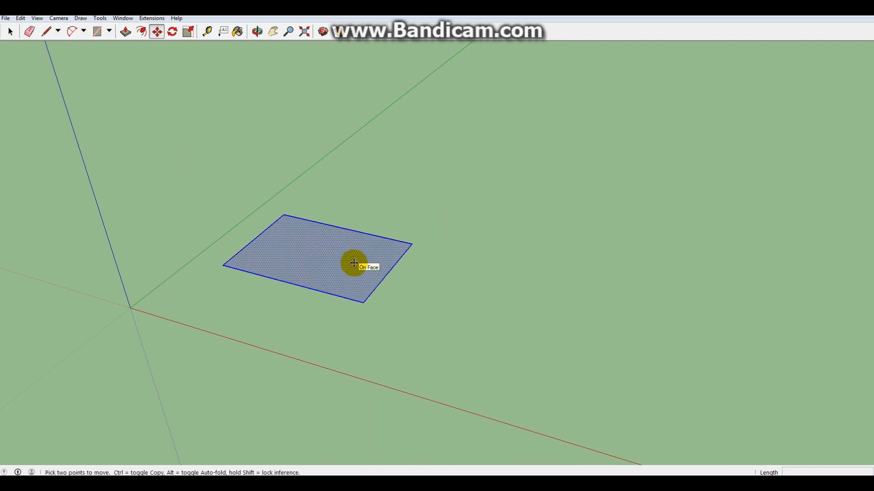
Copy the selected rectangle 8' along the green axis, away from the origin, using its nearest corner as the base point
{"action": "scroll", "coordinate": [349, 244], "scroll_direction": "up", "scroll_amount": 2}
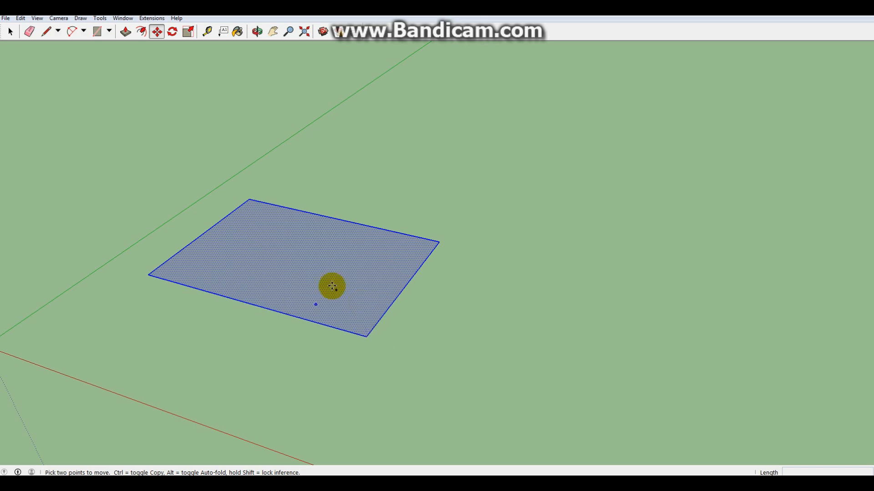
{"action": "key", "text": "ctrl"}
{"action": "left_click", "coordinate": [366, 337]}
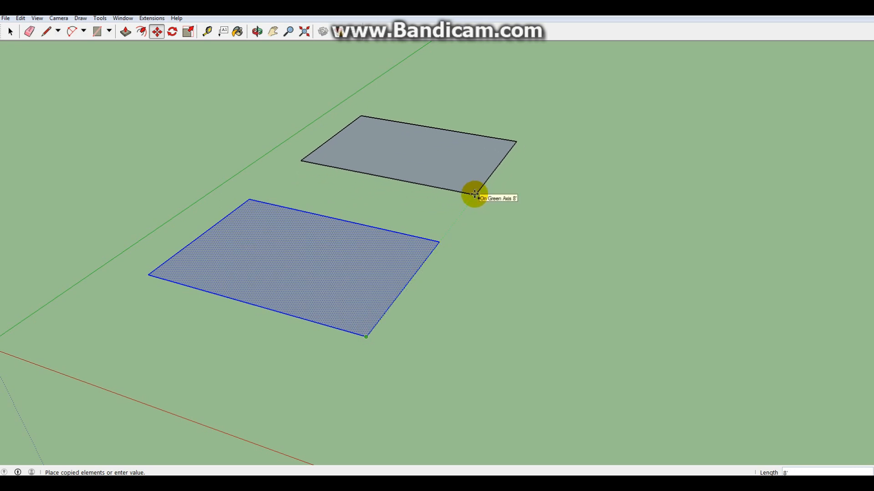
{"action": "left_click", "coordinate": [474, 195]}
Try moving the copied rectangle by its corner, both freely and along the red axis
{"action": "middle_click_drag", "start_coordinate": [472, 269], "coordinate": [350, 249]}
{"action": "left_click", "coordinate": [355, 255]}
{"action": "scroll", "coordinate": [364, 258], "scroll_direction": "down", "scroll_amount": 5}
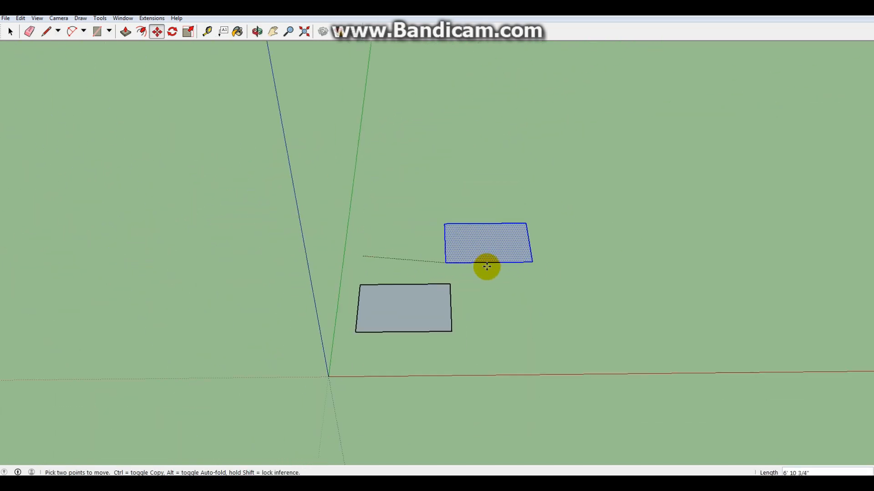
{"action": "scroll", "coordinate": [392, 255], "scroll_direction": "up", "scroll_amount": 1}
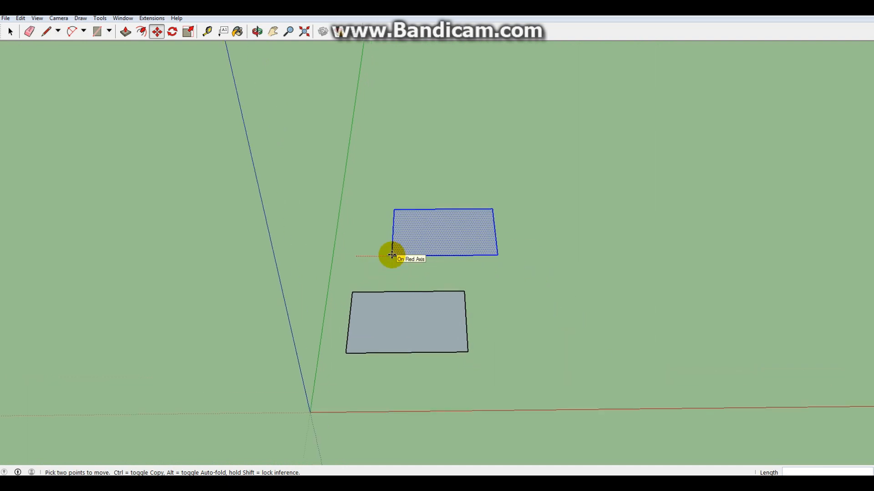
{"action": "scroll", "coordinate": [375, 254], "scroll_direction": "up", "scroll_amount": 2}
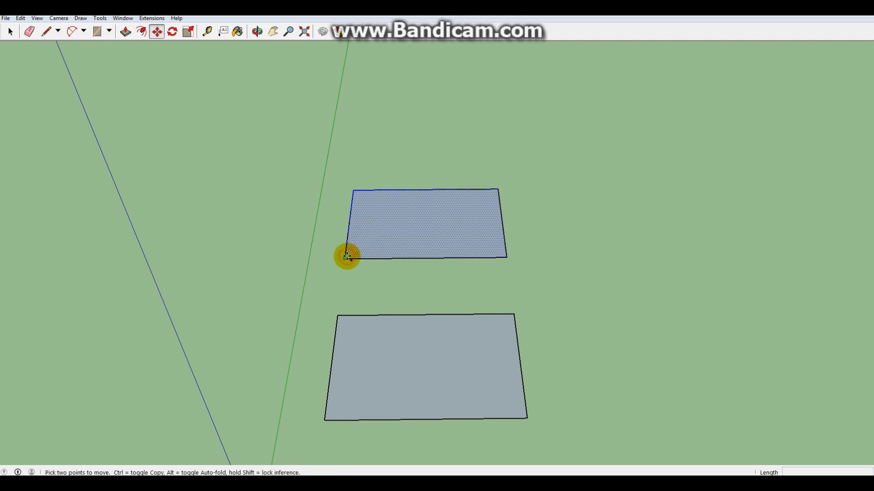
Copy the second rectangle 10' along the red axis, away from the green axis, from its near corner closest to that axis
{"action": "left_click", "coordinate": [346, 257]}
{"action": "key", "text": "ctrl"}
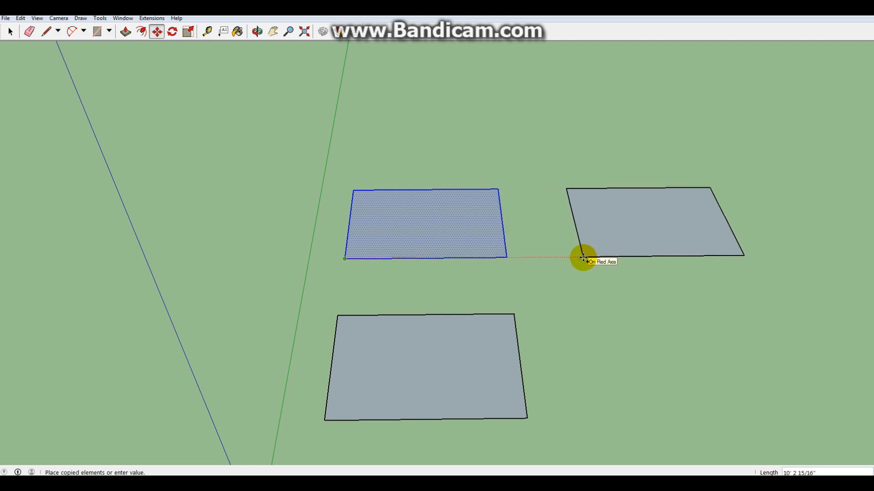
{"action": "type", "text": "10"}
{"action": "key", "text": "Return"}
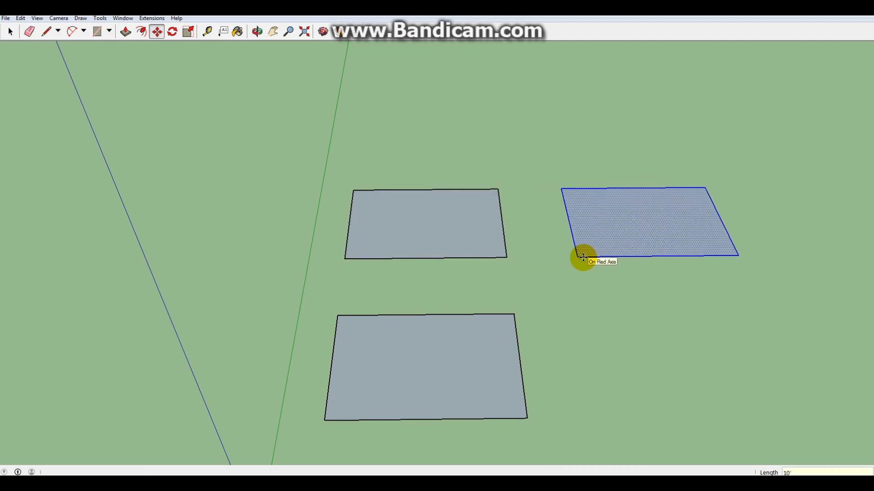
{"action": "scroll", "coordinate": [568, 234], "scroll_direction": "up", "scroll_amount": 2}
{"action": "scroll", "coordinate": [446, 222], "scroll_direction": "down", "scroll_amount": 3}
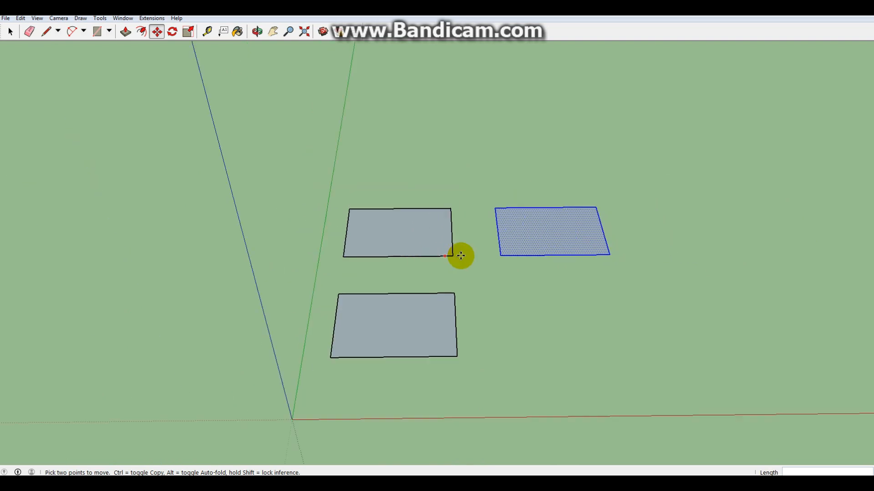
{"action": "middle_click_drag", "start_coordinate": [507, 259], "coordinate": [413, 295]}
{"action": "scroll", "coordinate": [414, 294], "scroll_direction": "up", "scroll_amount": 2}
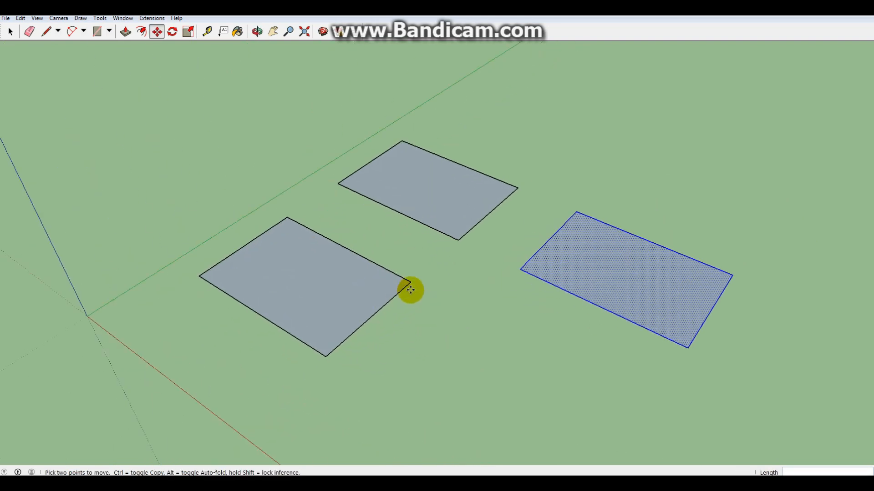